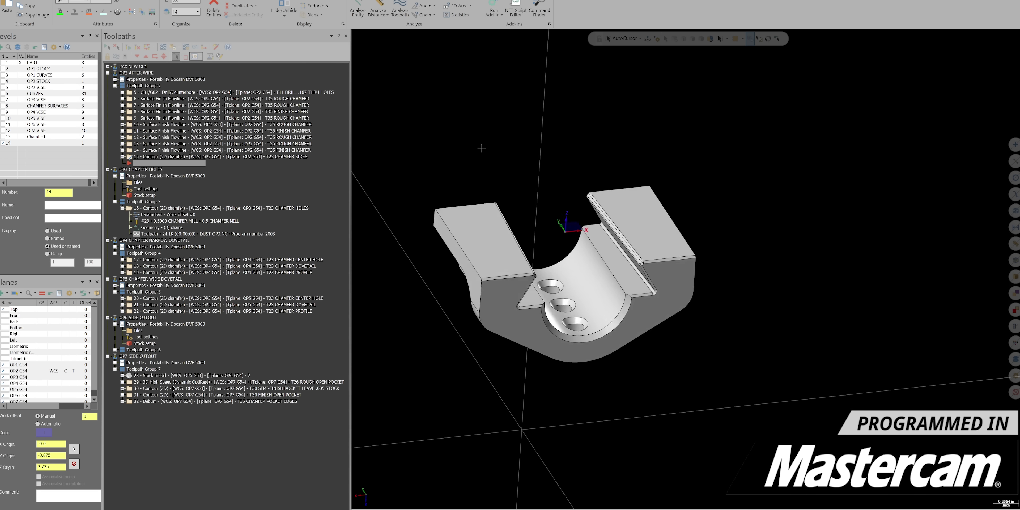
- Orbit the part and turn on Level 14 to show the purple fixture block beneath it
{"action": "middle_click_drag", "start_coordinate": [481, 148], "coordinate": [530, 307]}
{"action": "middle_click_drag", "start_coordinate": [543, 385], "coordinate": [487, 136]}
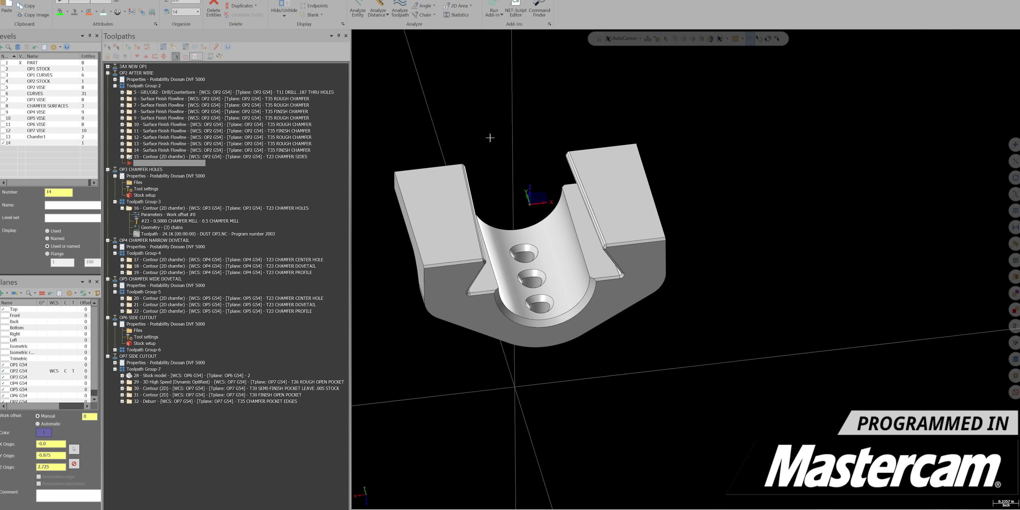
{"action": "left_click", "coordinate": [21, 143]}
- Zoom in on the part and fixture, then display the OP2 VISE level
{"action": "middle_click_drag", "start_coordinate": [376, 206], "coordinate": [420, 205]}
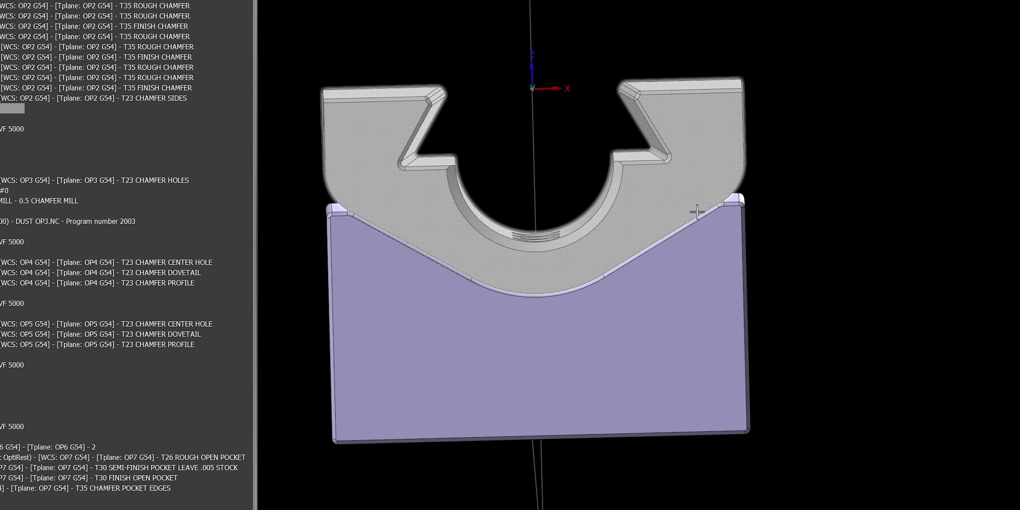
{"action": "scroll", "coordinate": [481, 285], "scroll_direction": "up", "scroll_amount": 6}
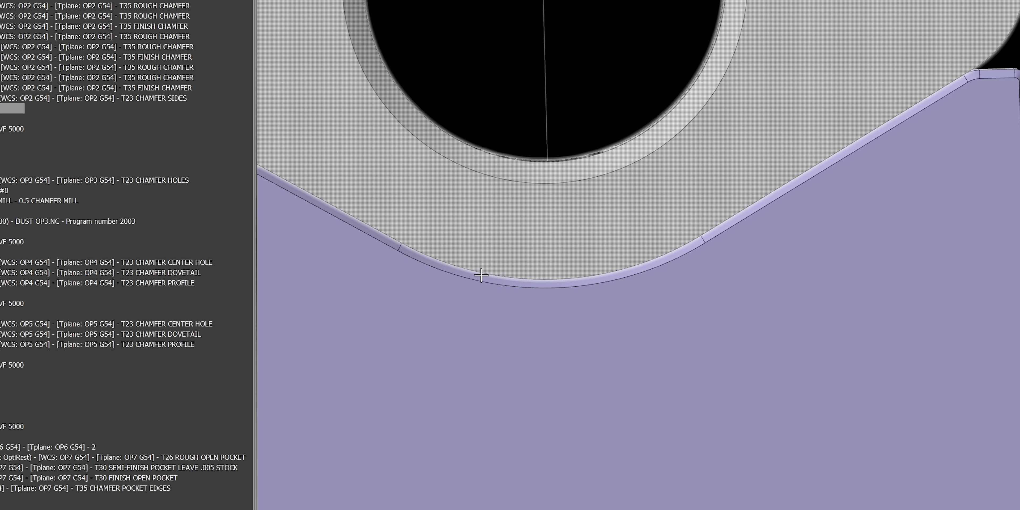
{"action": "scroll", "coordinate": [474, 272], "scroll_direction": "down", "scroll_amount": 5}
{"action": "middle_click_drag", "start_coordinate": [540, 305], "coordinate": [556, 338]}
{"action": "scroll", "coordinate": [593, 341], "scroll_direction": "down", "scroll_amount": 5}
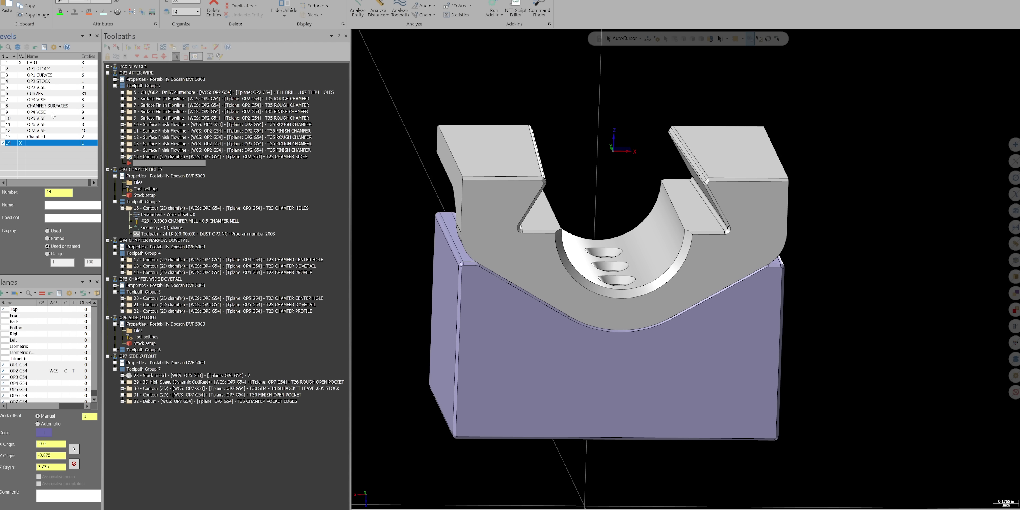
{"action": "left_click", "coordinate": [20, 88]}
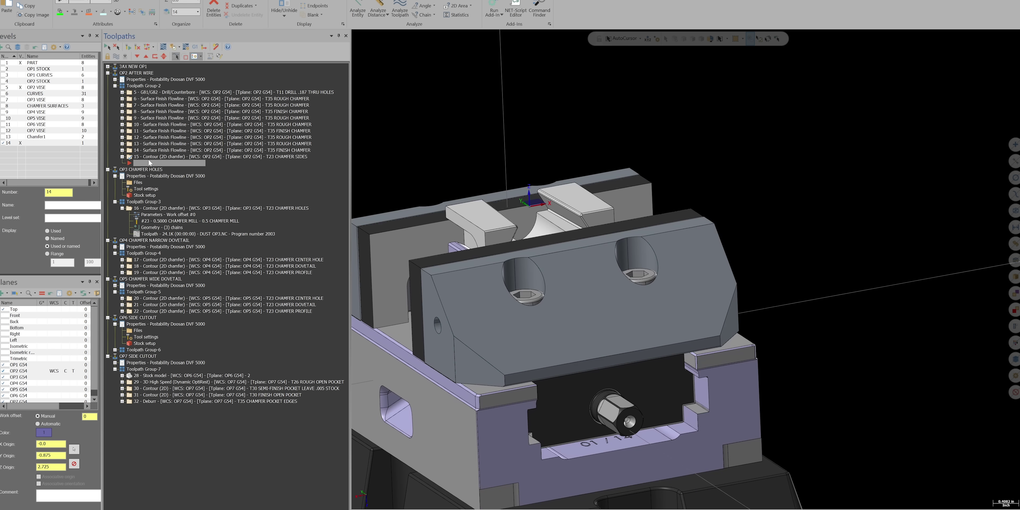
- Swap the OP2 VISE level for OP4 VISE, then zoom and orbit to view the part in the jaws
{"action": "left_click", "coordinate": [20, 87]}
{"action": "left_click", "coordinate": [21, 112]}
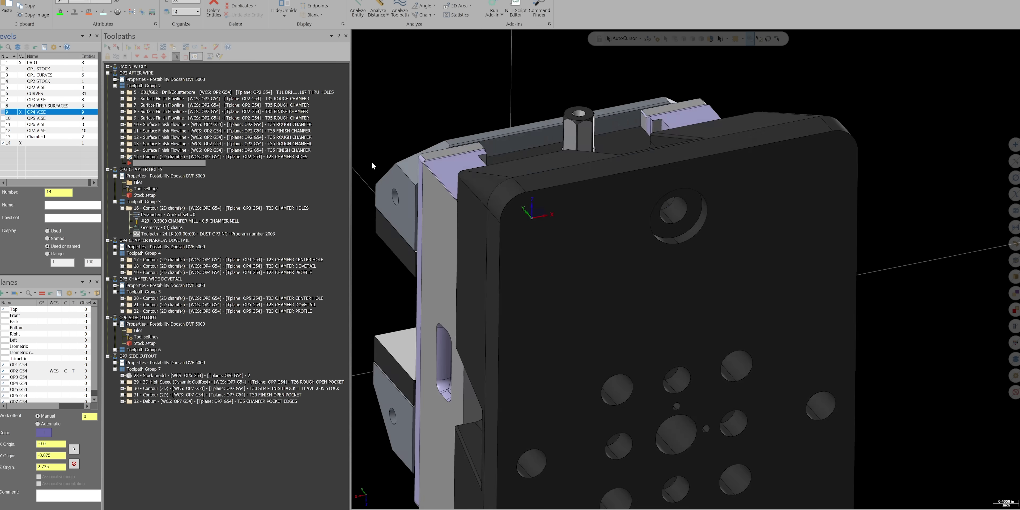
{"action": "scroll", "coordinate": [584, 301], "scroll_direction": "up", "scroll_amount": 2}
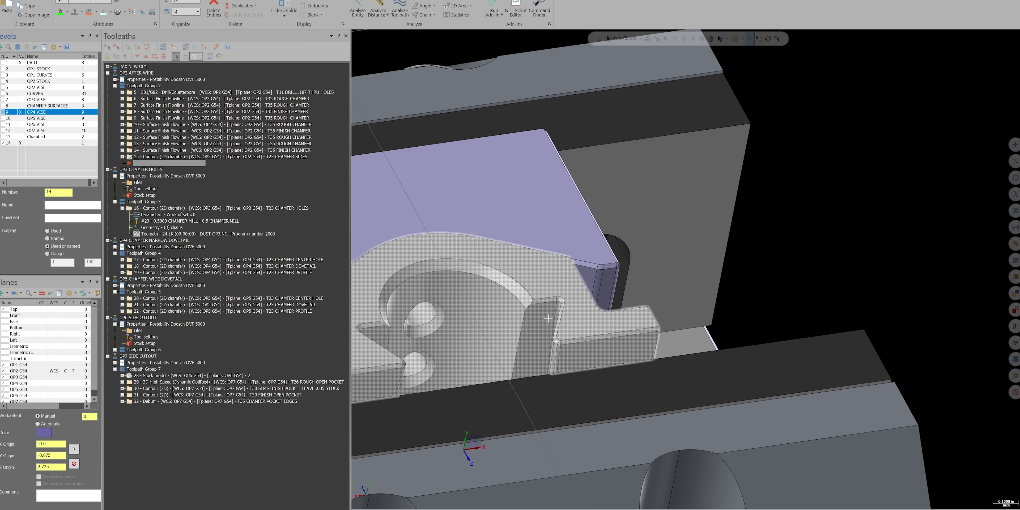
{"action": "scroll", "coordinate": [503, 322], "scroll_direction": "up", "scroll_amount": 2}
{"action": "middle_click_drag", "start_coordinate": [503, 322], "coordinate": [463, 308]}
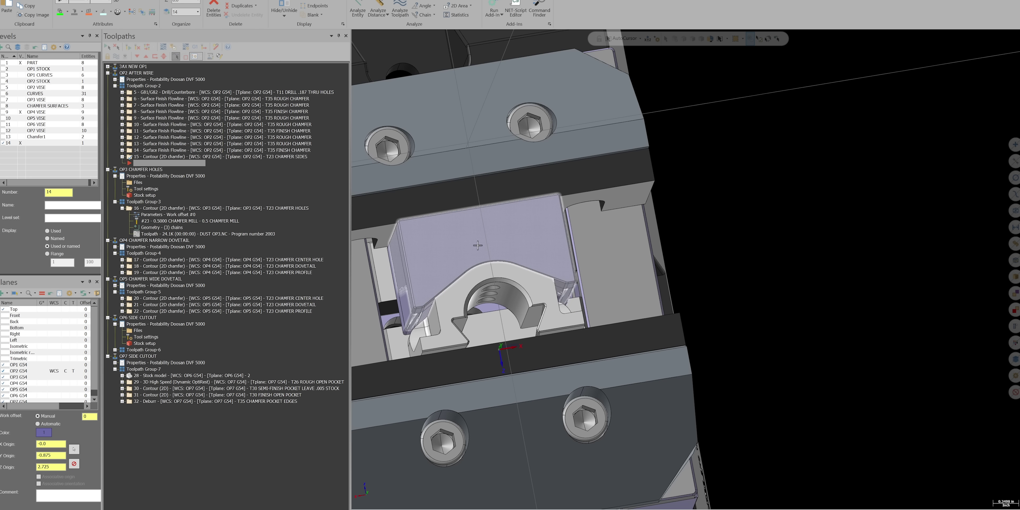
{"action": "middle_click_drag", "start_coordinate": [525, 268], "coordinate": [750, 218]}
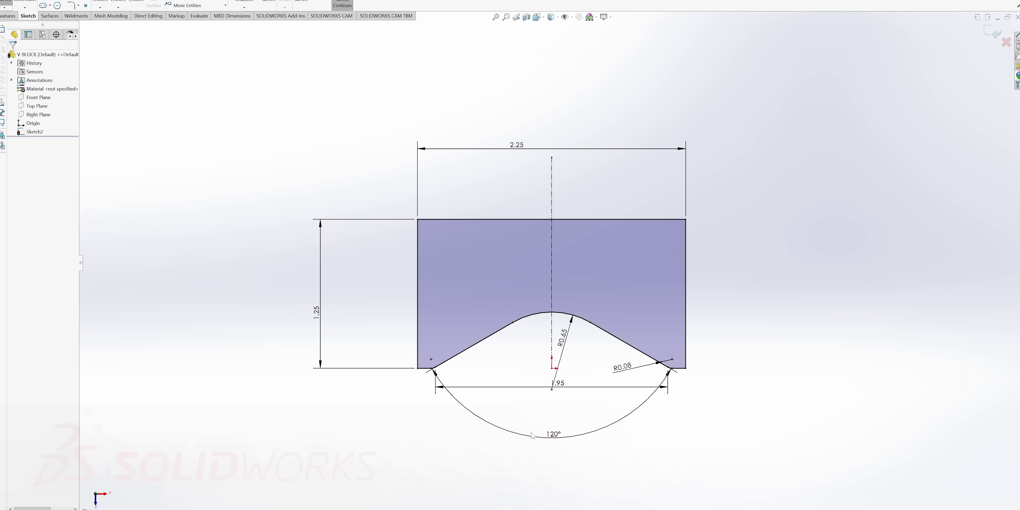
- Reposition the 120° dimension, check R0.65, and extrude the V-block profile 1.45 in deep
{"action": "left_click_drag", "start_coordinate": [553, 439], "coordinate": [552, 425]}
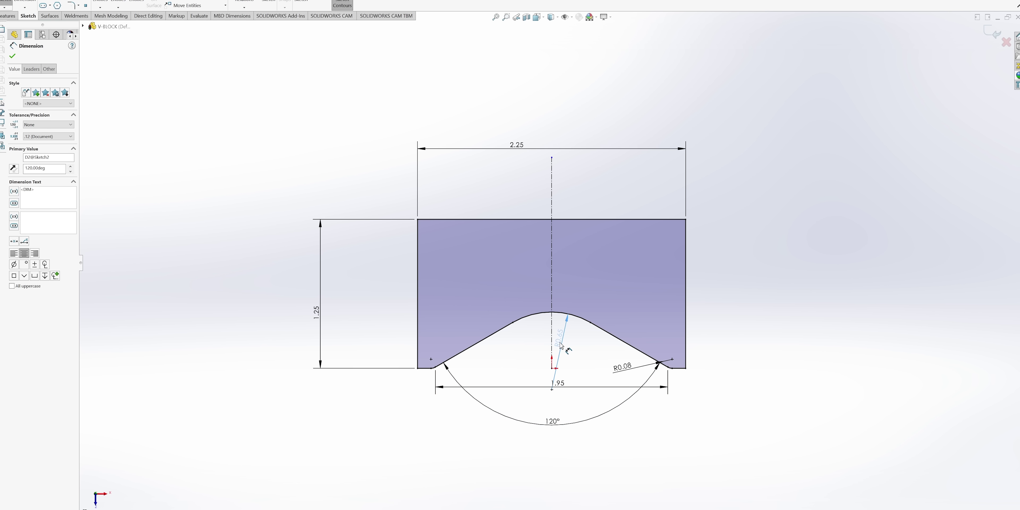
{"action": "left_click", "coordinate": [562, 344]}
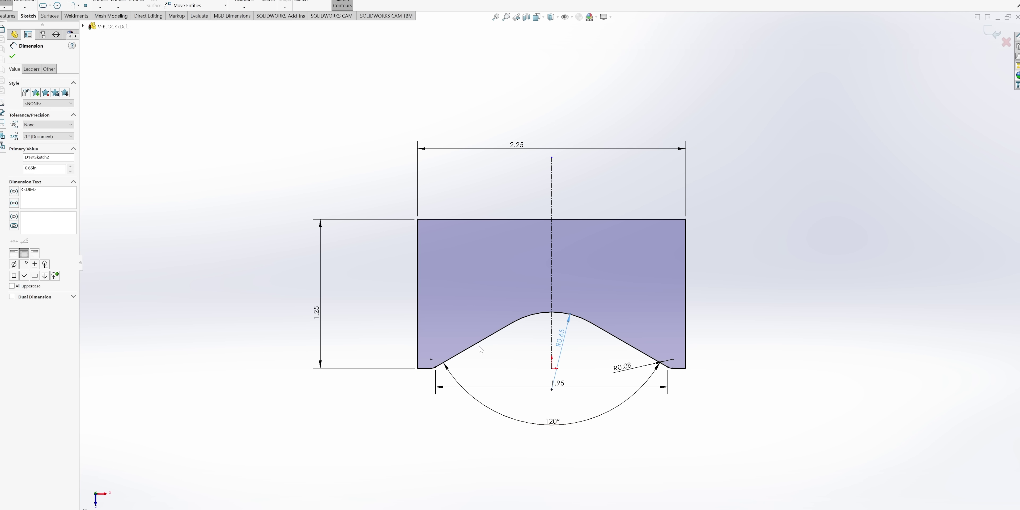
{"action": "left_click", "coordinate": [794, 334]}
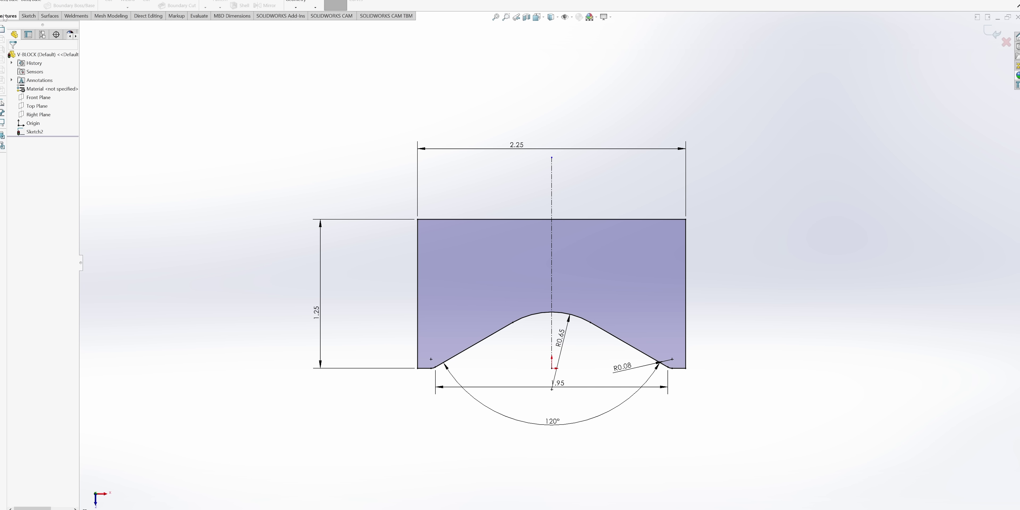
{"action": "key", "text": "e"}
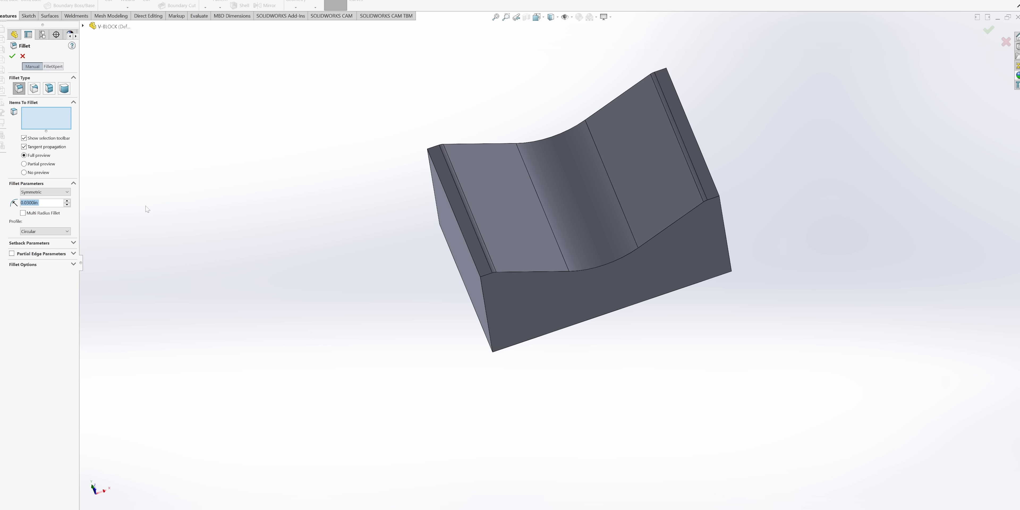
- Pick the front-left vertical edge for the fillet and orbit to reach the remaining edges
{"action": "left_click", "coordinate": [487, 275]}
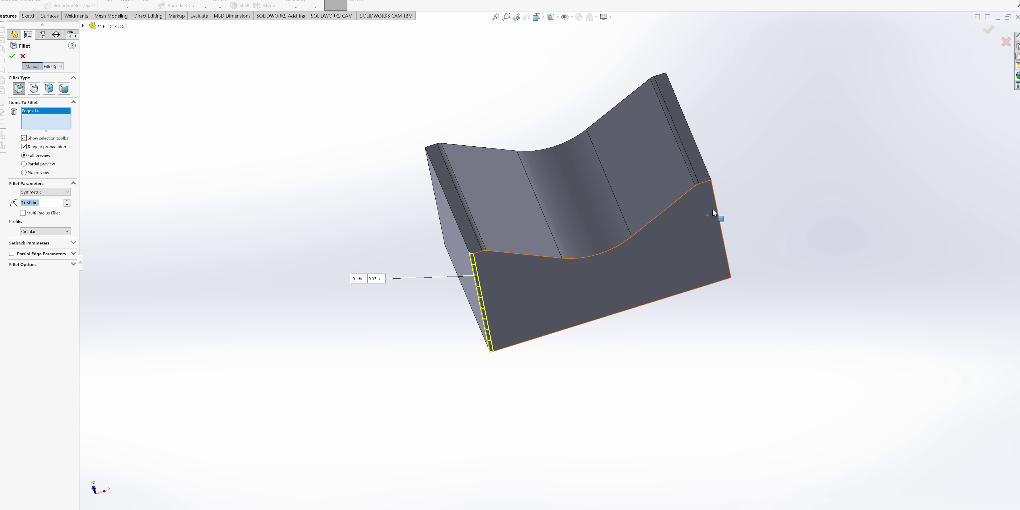
{"action": "middle_click_drag", "start_coordinate": [560, 214], "coordinate": [468, 191]}
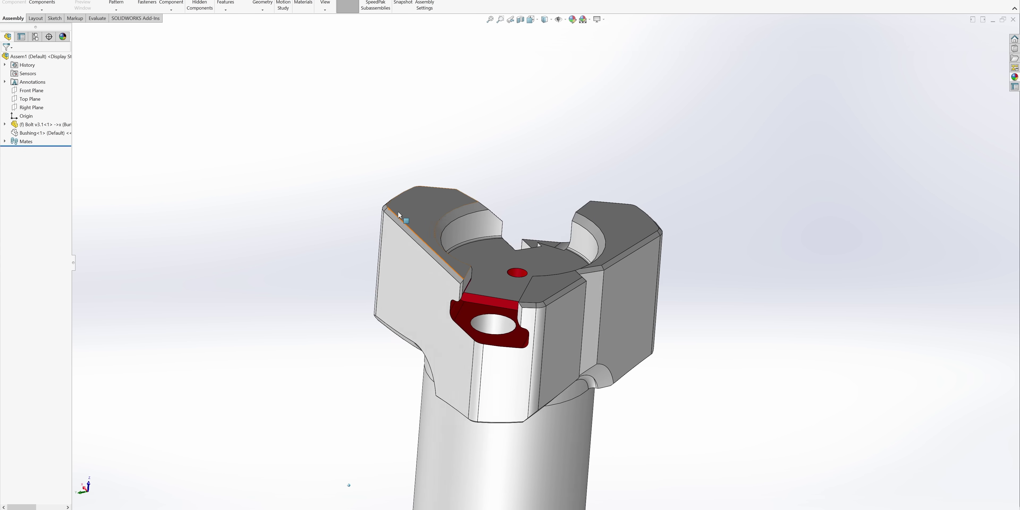
- Select a face on the Bolt head in the Assem1 assembly
{"action": "left_click", "coordinate": [449, 238]}
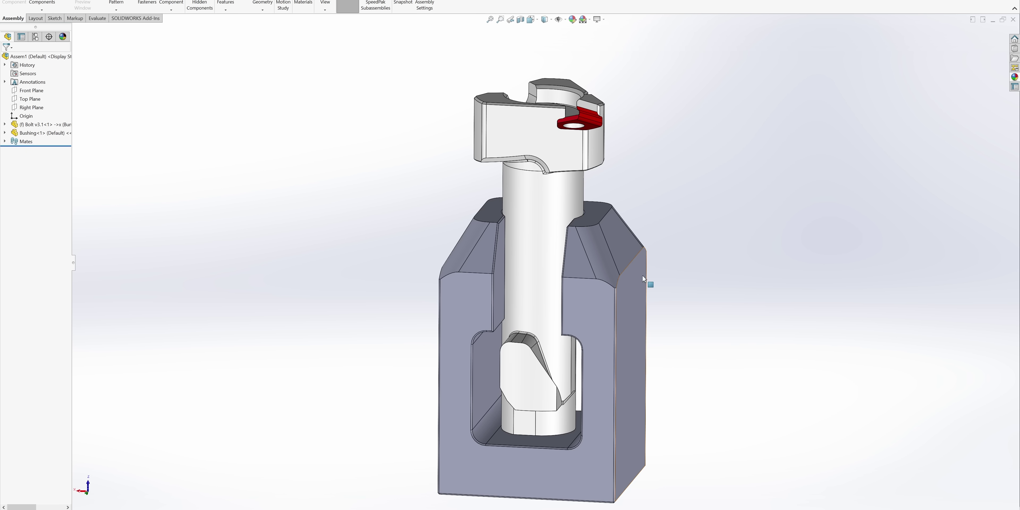
{"action": "scroll", "coordinate": [630, 245], "scroll_direction": "down", "scroll_amount": 4}
{"action": "left_click", "coordinate": [461, 179]}
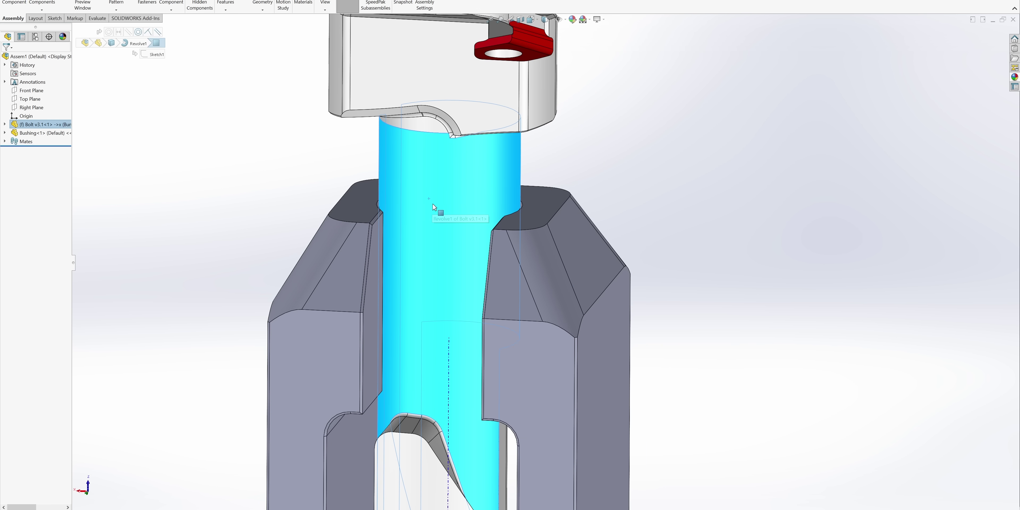
{"action": "key", "text": "Escape"}
{"action": "scroll", "coordinate": [527, 304], "scroll_direction": "up", "scroll_amount": 2}
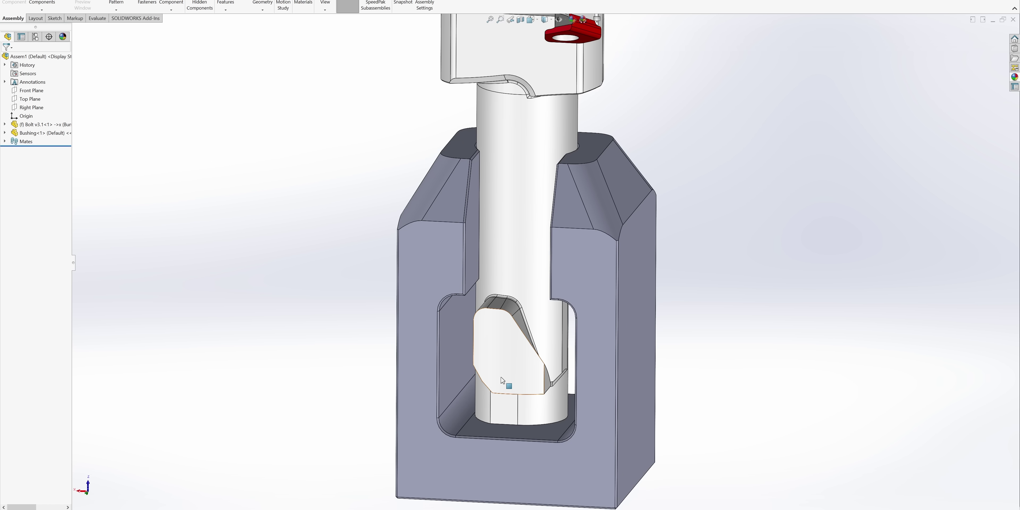
{"action": "left_click", "coordinate": [476, 178]}
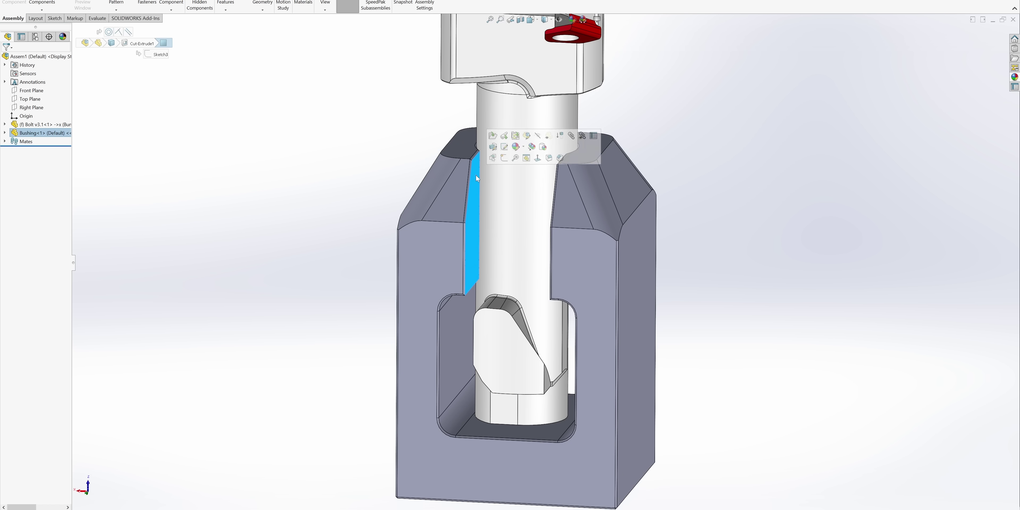
{"action": "scroll", "coordinate": [541, 294], "scroll_direction": "up", "scroll_amount": 2}
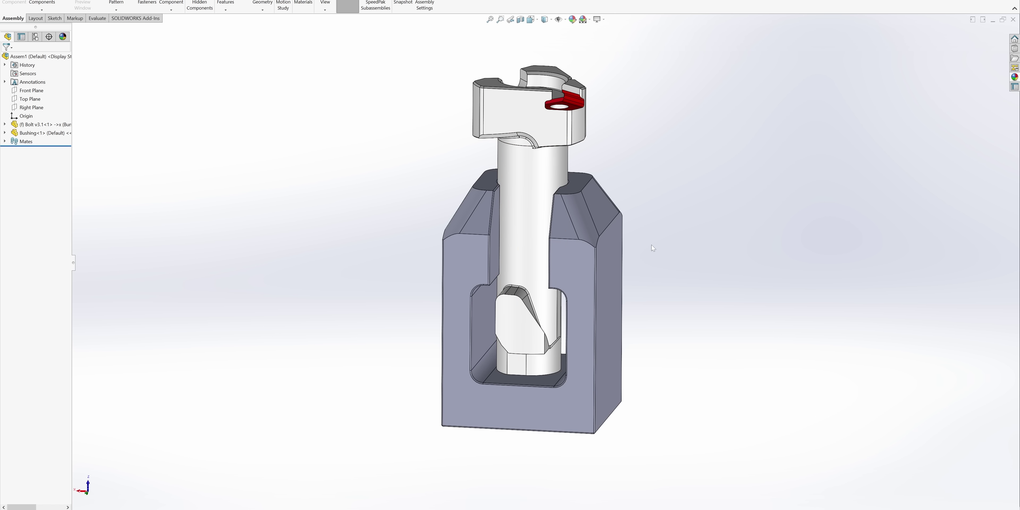
{"action": "scroll", "coordinate": [611, 262], "scroll_direction": "down", "scroll_amount": 3}
{"action": "scroll", "coordinate": [648, 235], "scroll_direction": "up", "scroll_amount": 3}
{"action": "scroll", "coordinate": [561, 357], "scroll_direction": "down", "scroll_amount": 2}
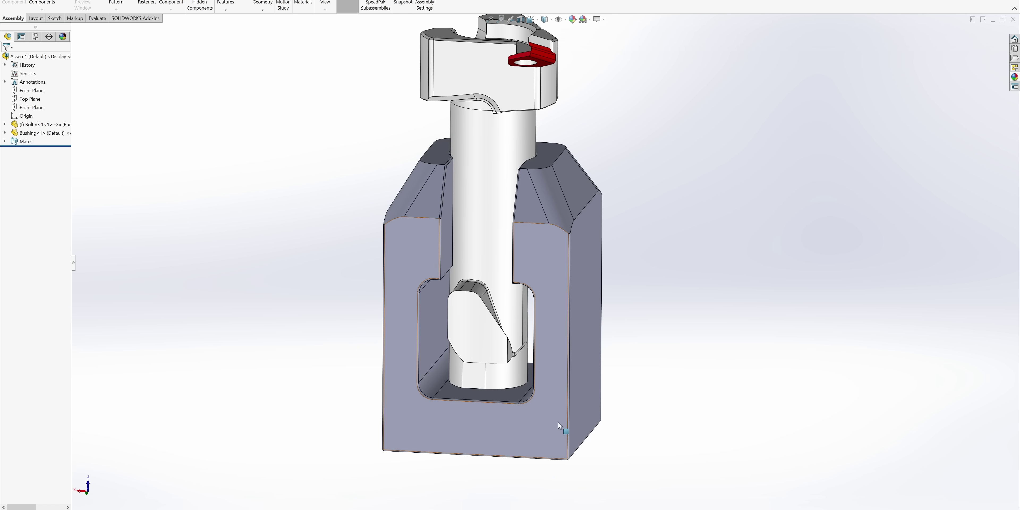
{"action": "middle_click_drag", "start_coordinate": [558, 422], "coordinate": [511, 285]}
{"action": "scroll", "coordinate": [492, 317], "scroll_direction": "down", "scroll_amount": 4}
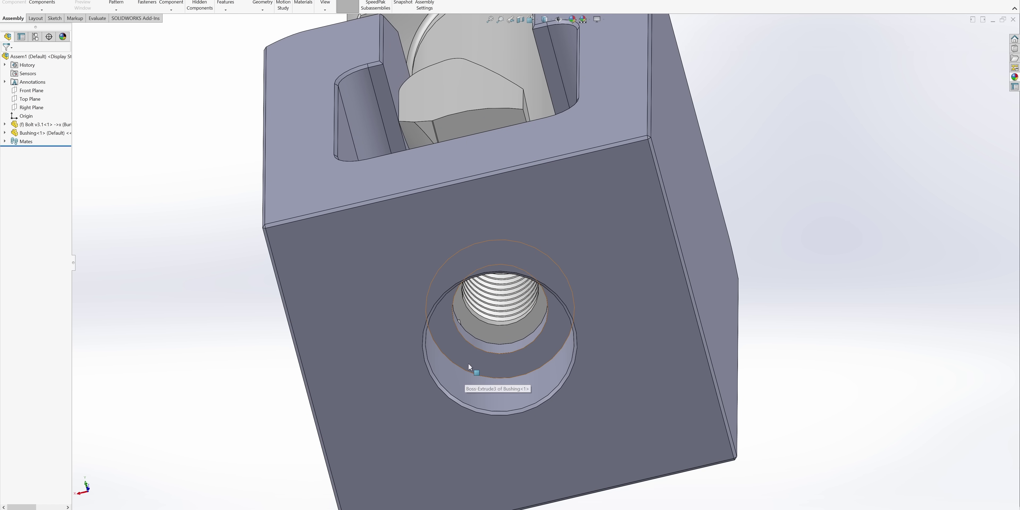
{"action": "scroll", "coordinate": [487, 319], "scroll_direction": "up", "scroll_amount": 4}
{"action": "middle_click_drag", "start_coordinate": [505, 202], "coordinate": [599, 198]}
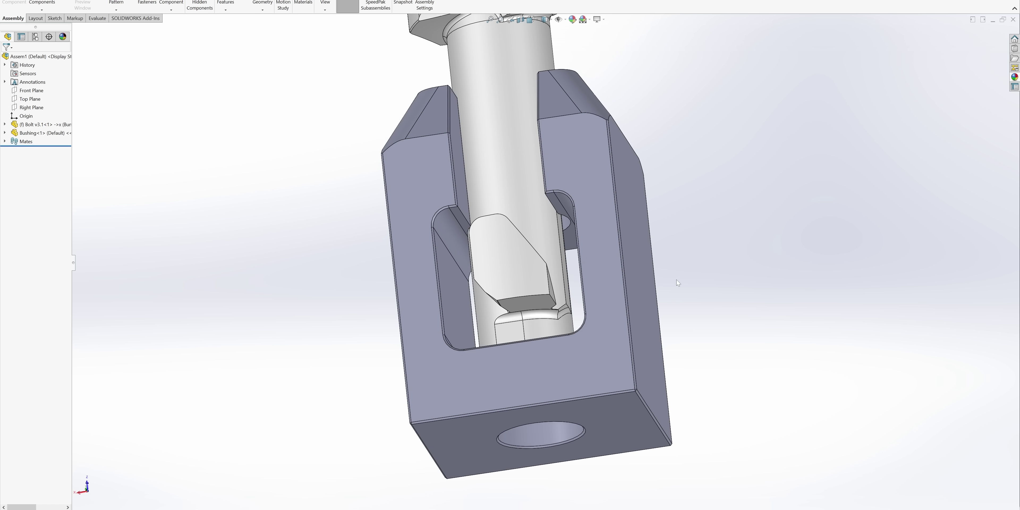
{"action": "middle_click_drag", "start_coordinate": [677, 280], "coordinate": [575, 209]}
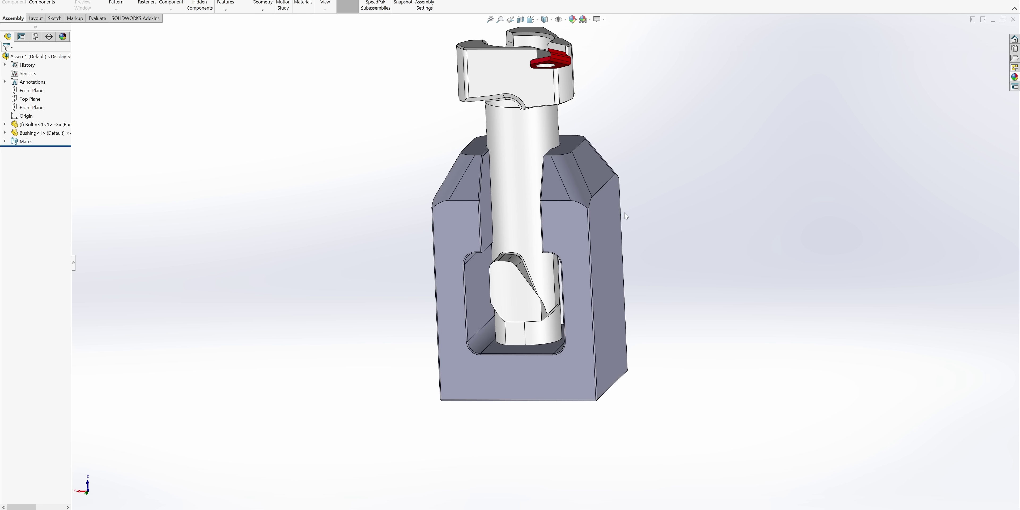
{"action": "scroll", "coordinate": [652, 200], "scroll_direction": "down", "scroll_amount": 2}
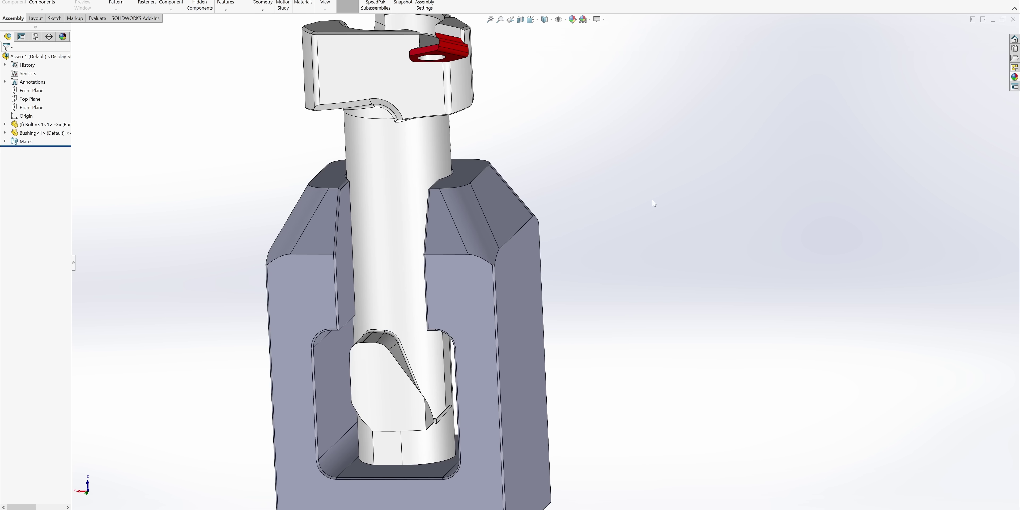
{"action": "scroll", "coordinate": [611, 209], "scroll_direction": "up", "scroll_amount": 2}
{"action": "middle_click_drag", "start_coordinate": [611, 209], "coordinate": [533, 284]}
{"action": "scroll", "coordinate": [602, 257], "scroll_direction": "up", "scroll_amount": 3}
{"action": "middle_click_drag", "start_coordinate": [602, 257], "coordinate": [703, 246]}
{"action": "scroll", "coordinate": [612, 255], "scroll_direction": "down", "scroll_amount": 5}
{"action": "middle_click_drag", "start_coordinate": [469, 247], "coordinate": [571, 274]}
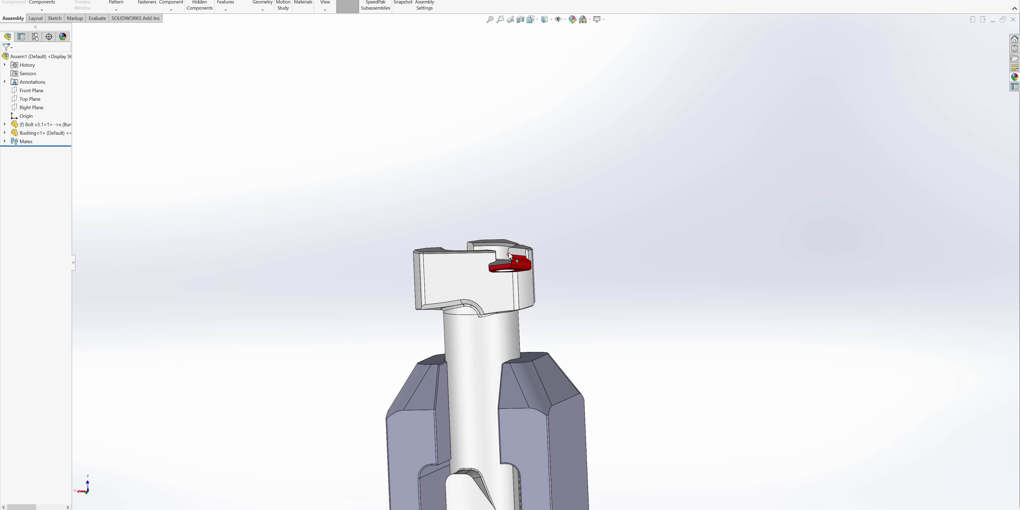
{"action": "scroll", "coordinate": [545, 261], "scroll_direction": "up", "scroll_amount": 3}
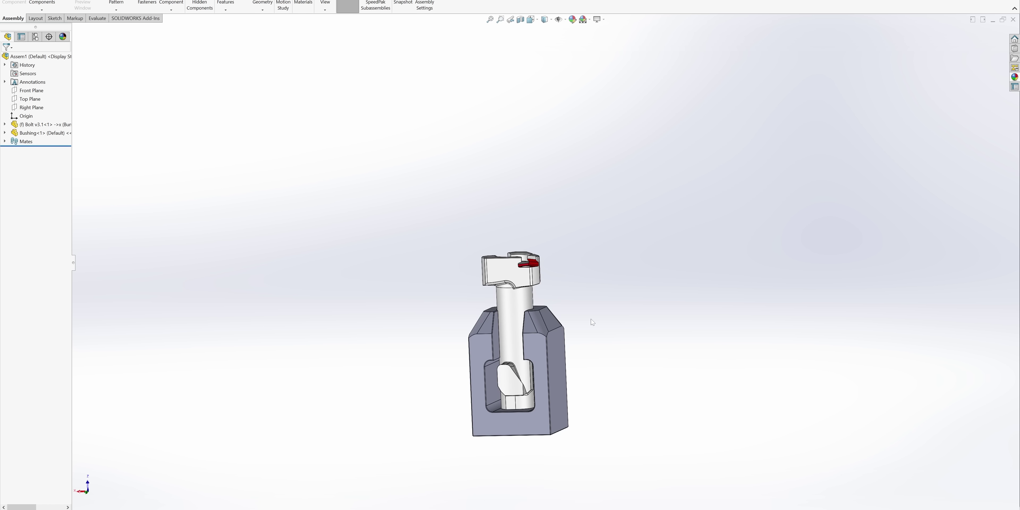
{"action": "scroll", "coordinate": [578, 338], "scroll_direction": "down", "scroll_amount": 3}
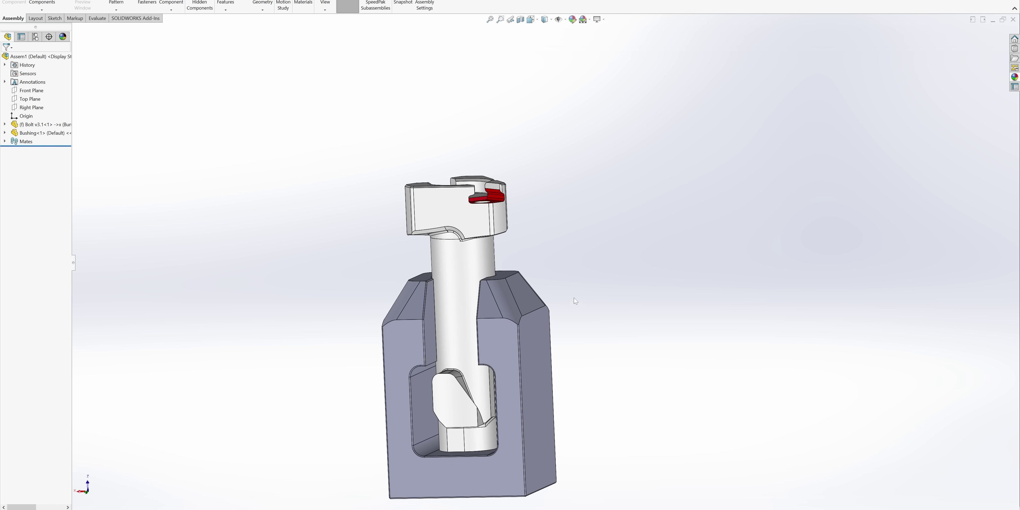
{"action": "scroll", "coordinate": [575, 301], "scroll_direction": "up", "scroll_amount": 2}
{"action": "scroll", "coordinate": [551, 249], "scroll_direction": "down", "scroll_amount": 5}
{"action": "left_click", "coordinate": [543, 299]}
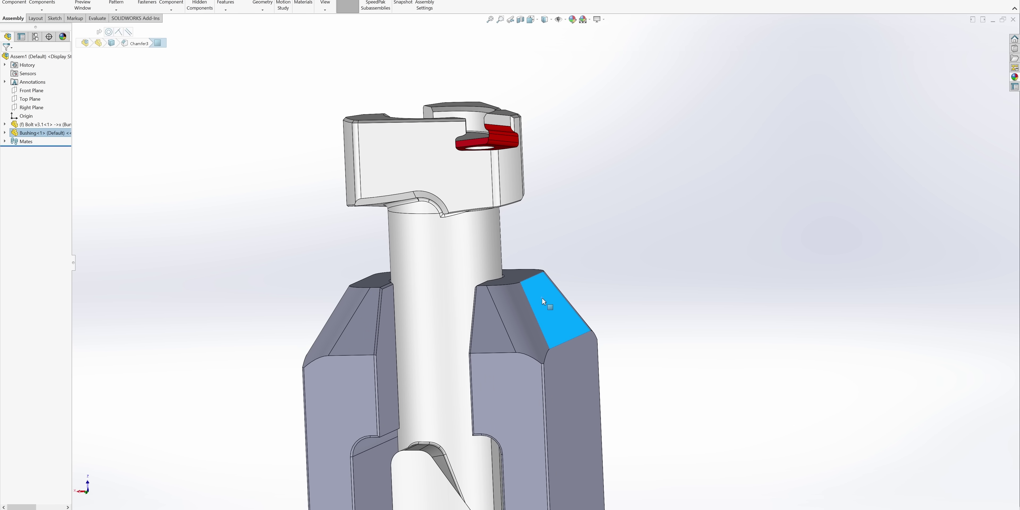
{"action": "left_click", "coordinate": [613, 257]}
{"action": "middle_click_drag", "start_coordinate": [528, 259], "coordinate": [551, 268]}
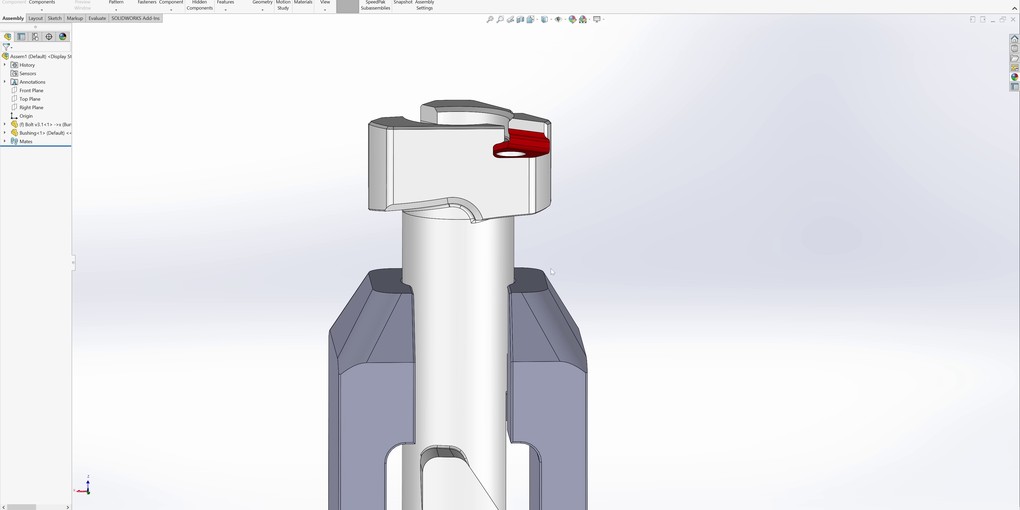
{"action": "scroll", "coordinate": [495, 275], "scroll_direction": "down", "scroll_amount": 3}
{"action": "middle_click_drag", "start_coordinate": [478, 274], "coordinate": [389, 184]}
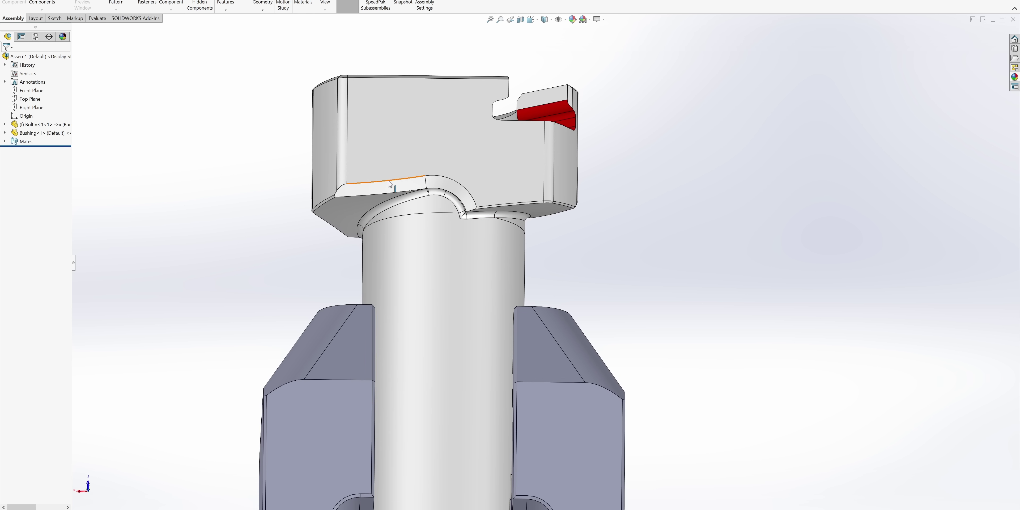
{"action": "scroll", "coordinate": [539, 268], "scroll_direction": "up", "scroll_amount": 2}
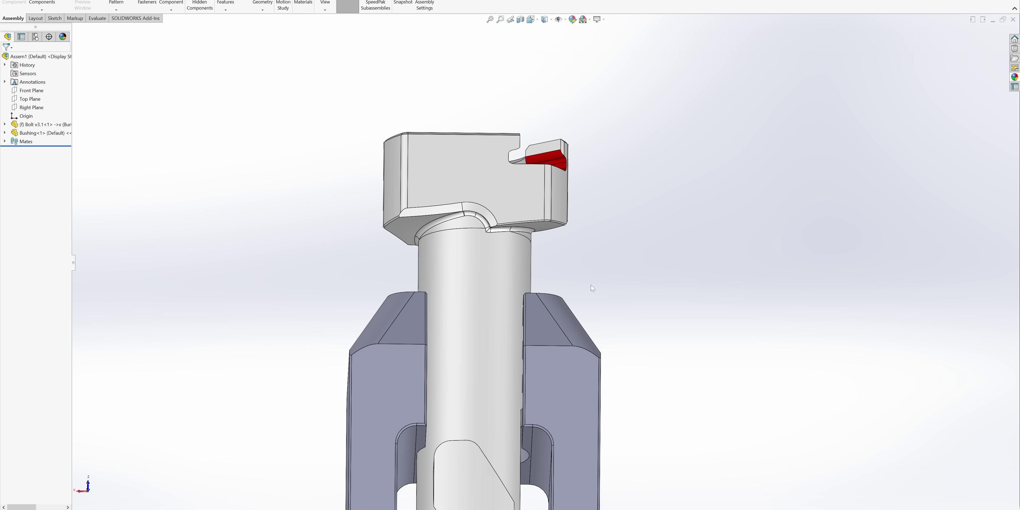